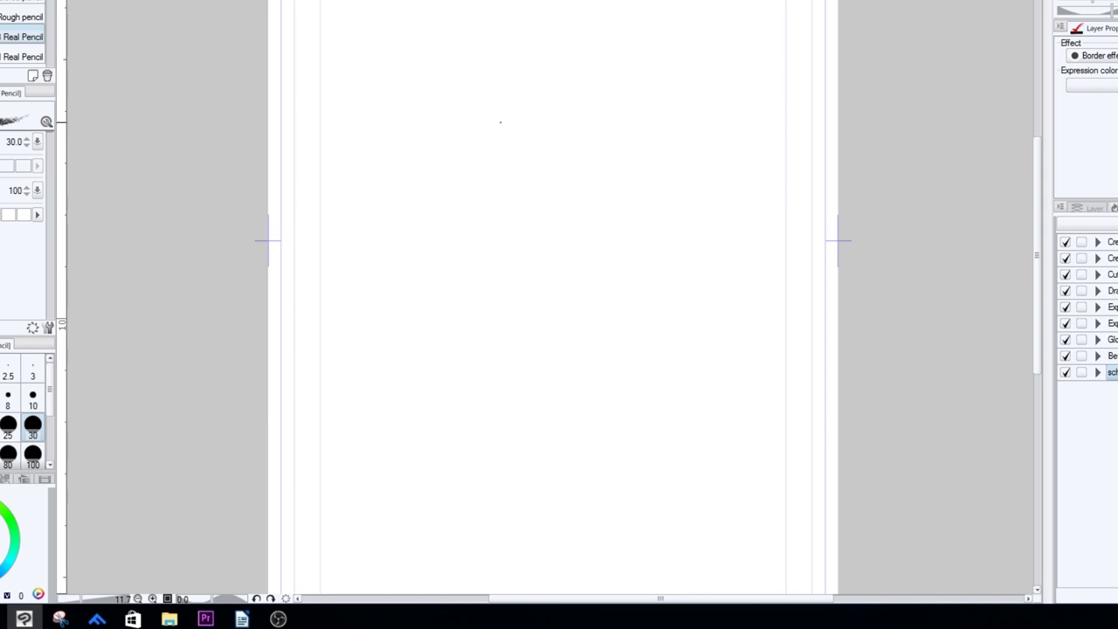
- Sketch the stick figure's oval head, short neck, shoulder line and tapered ribcage near the top of the page
mouse_move(516, 54)
mouse_down()
mouse_move(506, 110)
mouse_move(531, 132)
mouse_up()
mouse_move(479, 142)
mouse_down()
mouse_move(573, 125)
mouse_move(537, 234)
mouse_up()
drag(600, 131, 596, 232)
drag(542, 213, 596, 234)
drag(587, 124, 606, 135)
- Sketch the spine line below the ribcage and the pelvis as two rounded hips joined by a bar
mouse_move(550, 219)
mouse_down()
mouse_move(577, 306)
mouse_move(618, 294)
mouse_up()
drag(550, 292, 617, 289)
drag(537, 311, 559, 281)
drag(600, 306, 625, 298)
- Sketch both stick legs with knee joints and wedge-shaped feet, one leg planted and the other kicked out behind
drag(537, 306, 513, 423)
drag(513, 428, 528, 530)
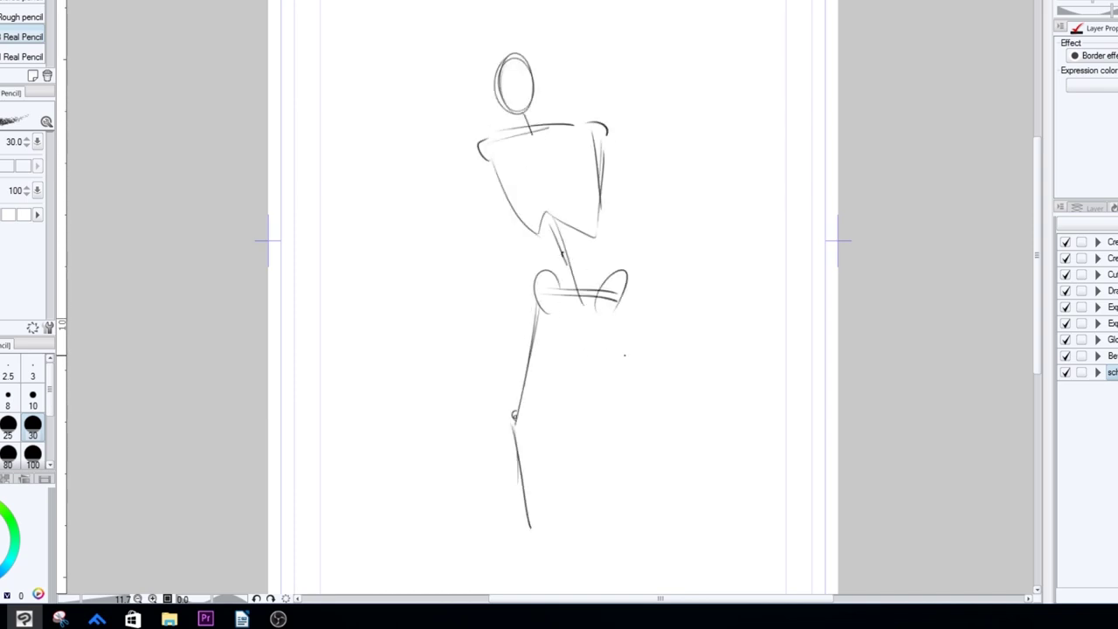
drag(611, 308, 642, 418)
drag(645, 426, 718, 479)
drag(528, 529, 494, 563)
mouse_move(699, 463)
mouse_down()
mouse_move(728, 476)
mouse_move(735, 467)
mouse_up()
drag(735, 467, 703, 534)
drag(718, 476, 706, 533)
- Add the chest's curved centre line, the face and jaw guides on the head, and a firmer shoulder line
drag(531, 138, 536, 211)
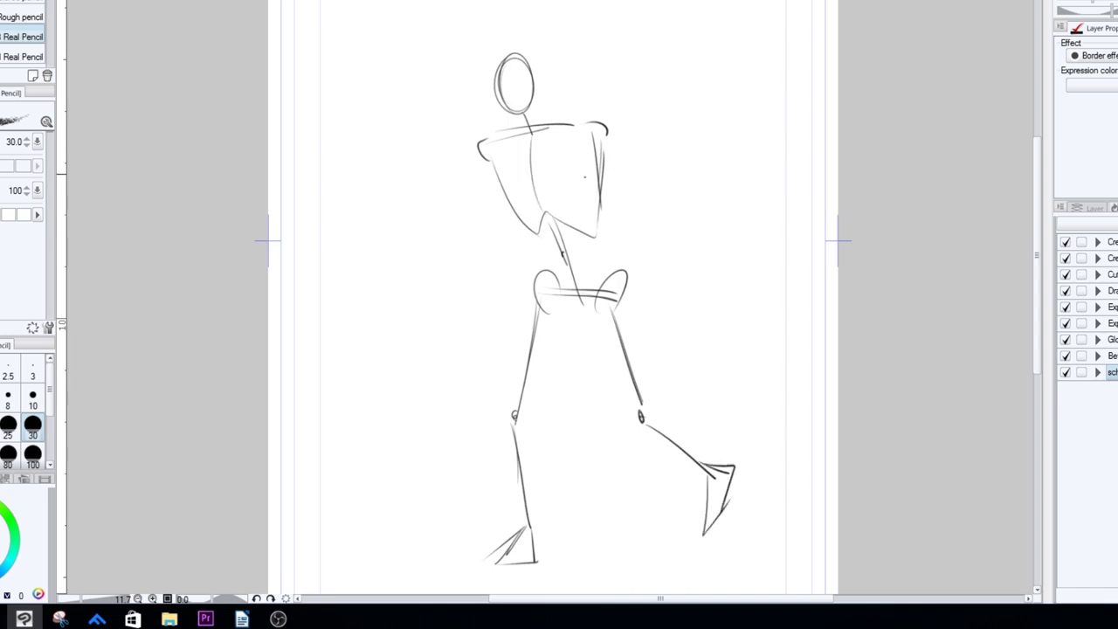
mouse_move(501, 109)
mouse_down()
mouse_move(534, 54)
mouse_move(552, 82)
mouse_up()
drag(547, 82, 546, 115)
drag(482, 147, 612, 131)
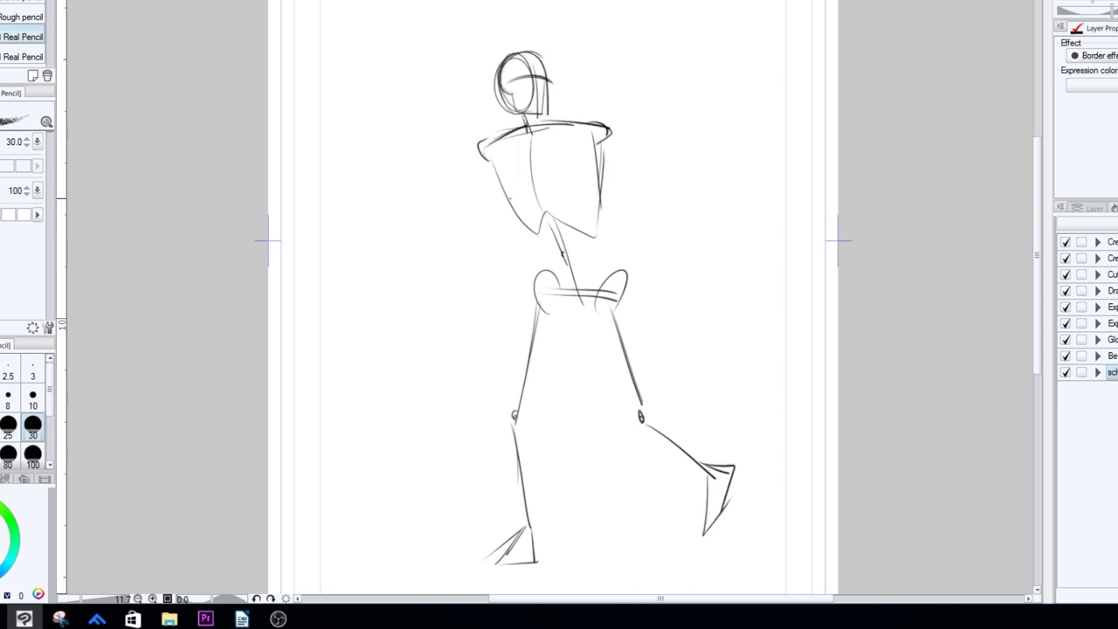
- Sketch both stick arms with elbows and simple hands, one hanging down and the other bent and raised
mouse_move(490, 180)
mouse_down()
mouse_move(479, 234)
mouse_move(442, 308)
mouse_up()
mouse_move(471, 251)
mouse_down()
mouse_move(432, 336)
mouse_move(464, 322)
mouse_up()
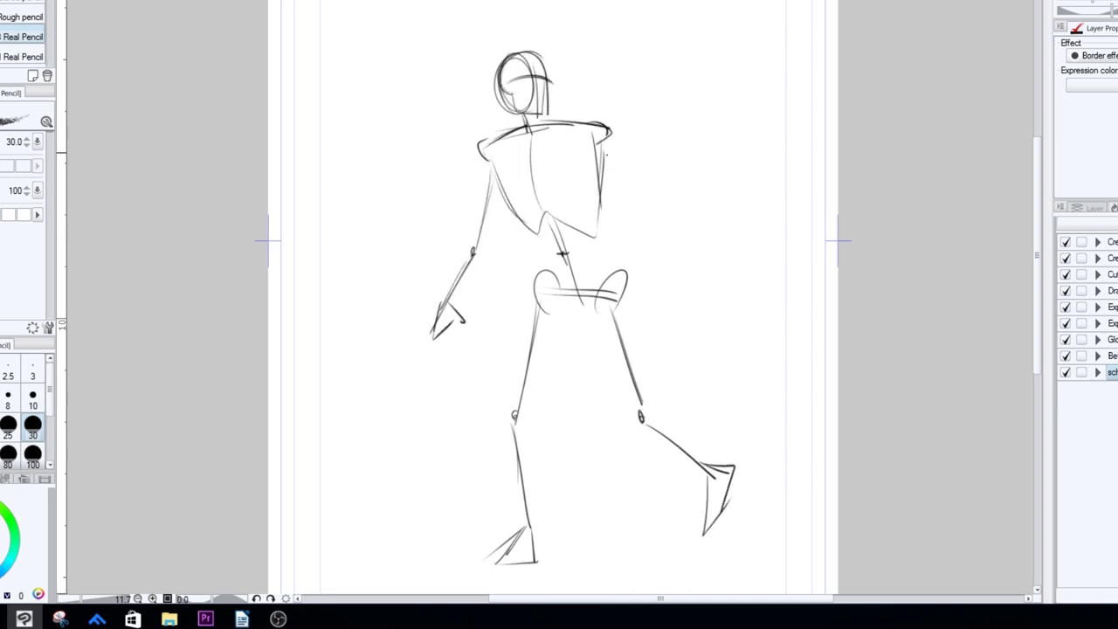
mouse_move(601, 149)
mouse_down()
mouse_move(649, 231)
mouse_move(674, 156)
mouse_up()
drag(677, 113, 671, 166)
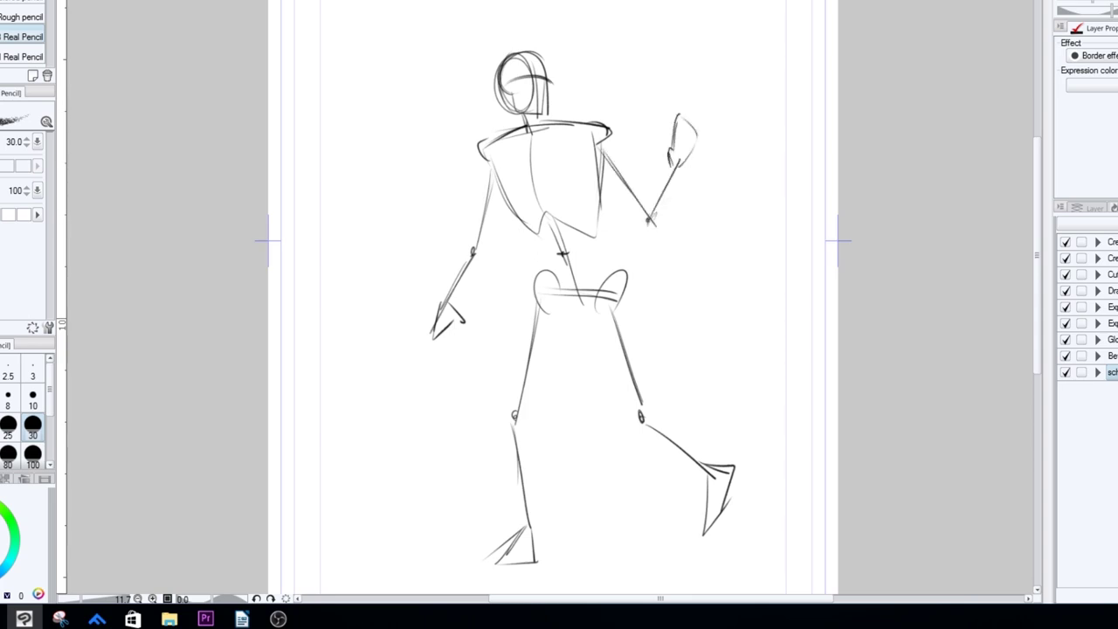
- Draw the chest, rib edges and rounded shoulders as solid body forms over the faded skeleton
drag(500, 140, 496, 168)
drag(491, 145, 587, 124)
drag(496, 159, 496, 185)
drag(498, 190, 582, 178)
drag(594, 150, 591, 174)
drag(503, 194, 526, 228)
drag(599, 176, 542, 208)
drag(583, 121, 615, 149)
drag(500, 138, 481, 156)
- Draw the abdomen and waist contours down to the hips and mark the crotch
drag(540, 211, 561, 268)
drag(600, 221, 607, 258)
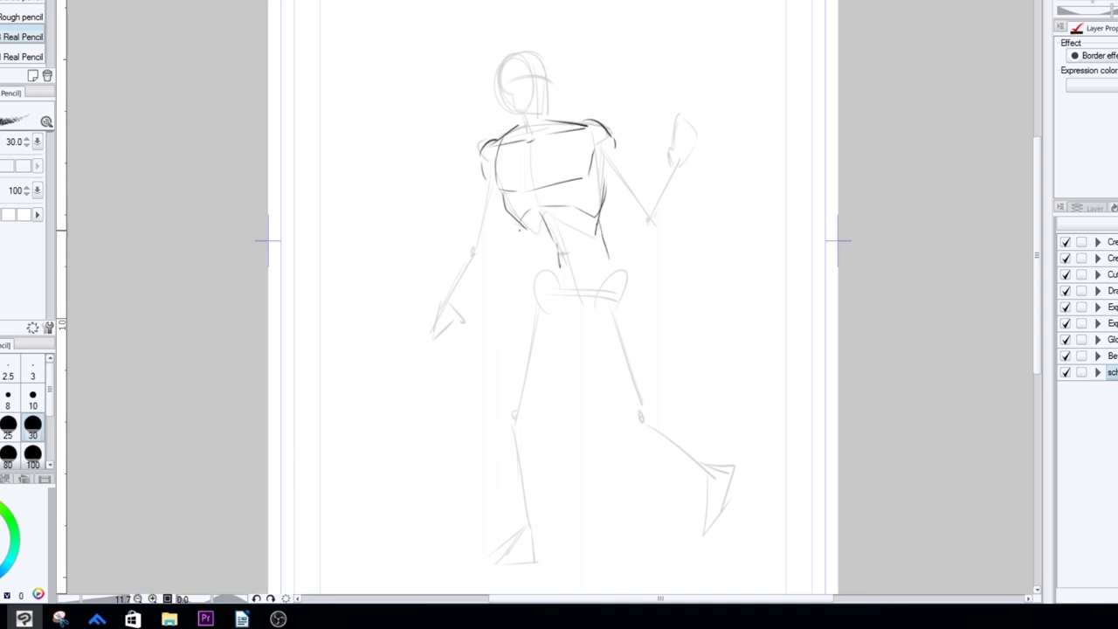
drag(521, 229, 534, 274)
drag(604, 230, 615, 269)
drag(561, 311, 573, 329)
- Draw the contours of both thighs from the hips to the knees and the crotch line between them
drag(527, 276, 508, 423)
mouse_move(568, 330)
mouse_down()
mouse_move(537, 413)
mouse_move(510, 434)
mouse_up()
drag(573, 323, 539, 413)
drag(527, 256, 503, 421)
drag(583, 331, 639, 431)
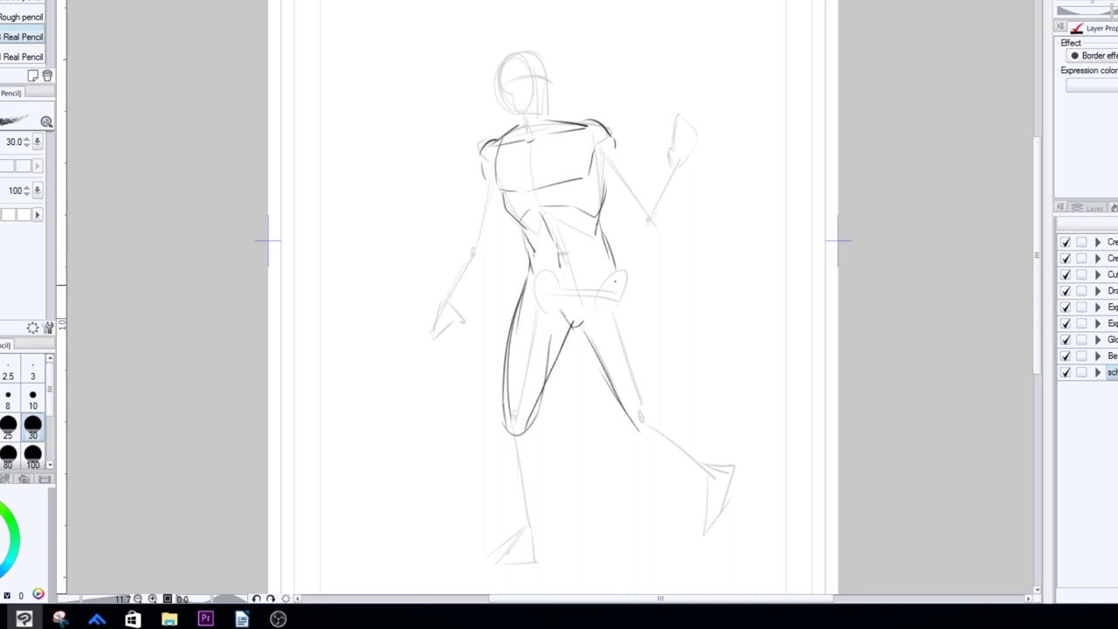
drag(604, 236, 651, 425)
drag(594, 299, 571, 326)
- Draw the upper arm, elbow and forearm contours of the lowered arm
drag(487, 145, 477, 201)
mouse_move(477, 199)
mouse_down()
mouse_move(470, 249)
mouse_move(481, 255)
mouse_move(437, 313)
mouse_up()
drag(474, 274, 449, 315)
drag(484, 236, 477, 259)
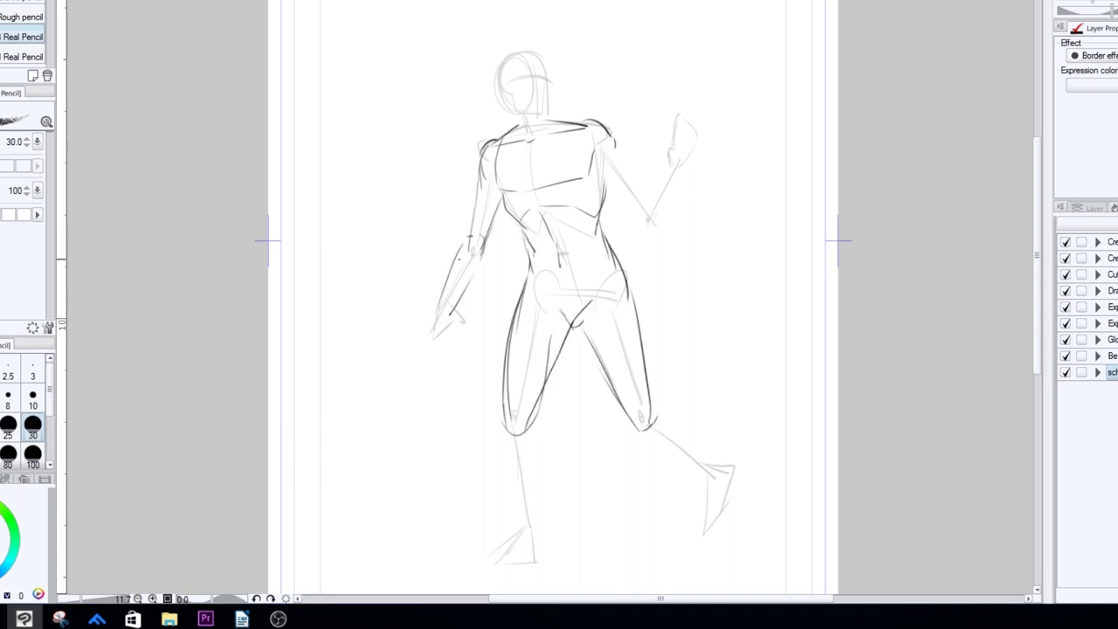
- Draw the upper arm and forearm contours of the raised, bent arm
drag(606, 166, 641, 208)
drag(613, 131, 653, 199)
drag(671, 139, 637, 211)
drag(681, 162, 624, 227)
- Draw the lowered hand with its thumb and fingers and reinforce the outer contour of that arm
drag(456, 313, 437, 346)
drag(456, 309, 468, 340)
drag(440, 326, 429, 356)
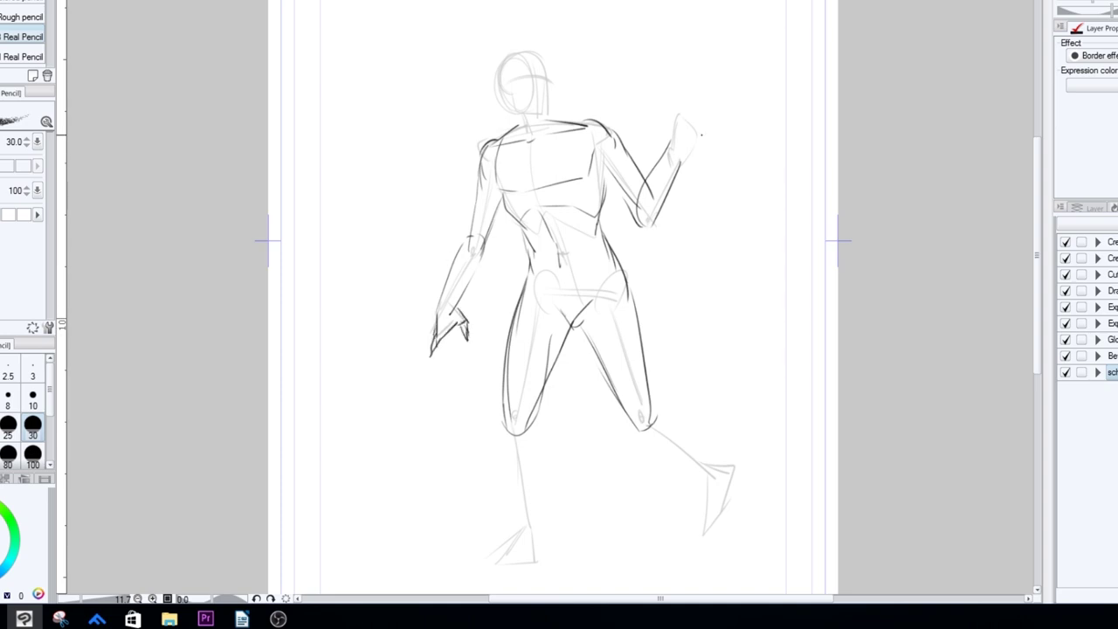
drag(442, 302, 435, 334)
drag(479, 178, 442, 302)
drag(504, 131, 481, 176)
- Draw the head's outline with jaw and ear, and connect it to the shoulders with the neck
drag(513, 95, 546, 124)
drag(522, 52, 502, 102)
mouse_move(524, 50)
mouse_down()
mouse_move(552, 106)
mouse_move(587, 126)
mouse_up()
drag(543, 124, 523, 140)
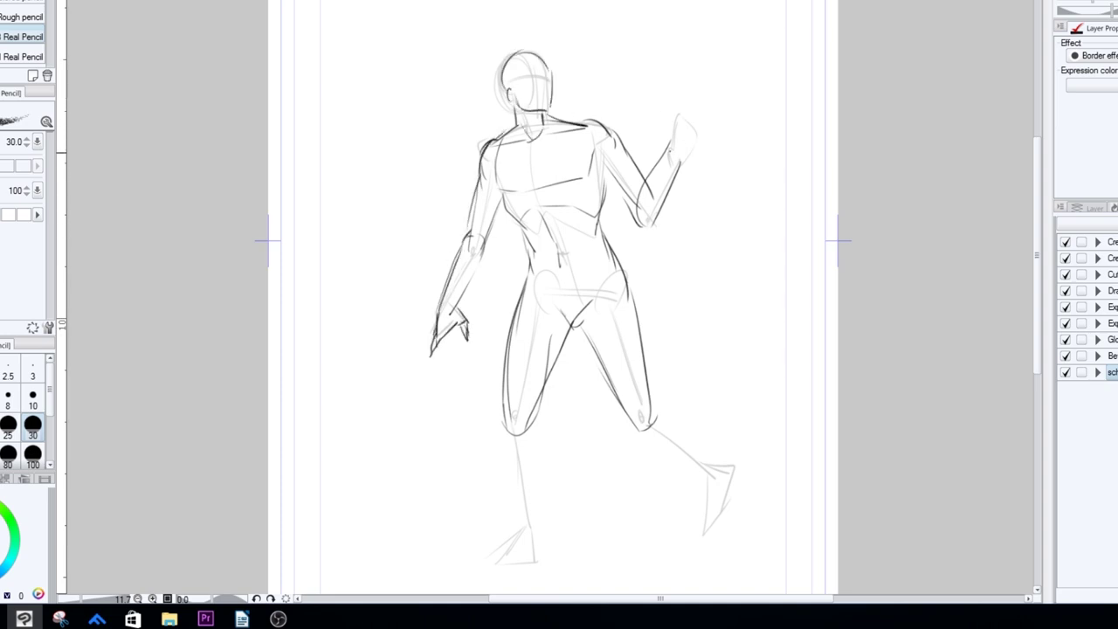
- Draw the raised hand with an extended index finger and curled fingers
drag(661, 155, 676, 140)
mouse_move(672, 114)
mouse_down()
mouse_move(662, 154)
mouse_move(671, 119)
mouse_up()
mouse_move(673, 122)
mouse_down()
mouse_move(680, 98)
mouse_move(690, 117)
mouse_up()
mouse_move(678, 122)
mouse_down()
mouse_move(693, 142)
mouse_move(697, 131)
mouse_up()
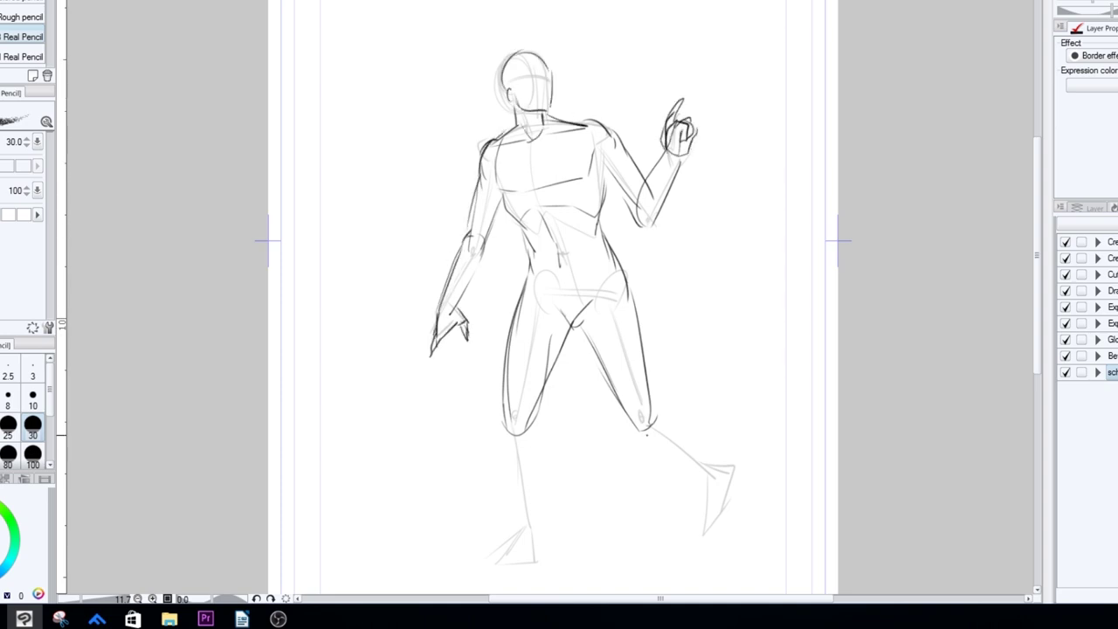
- Draw the contours of both lower legs and feet over the faded skeleton
drag(654, 411, 722, 473)
drag(648, 429, 717, 484)
drag(542, 426, 545, 538)
mouse_move(514, 433)
mouse_down()
mouse_move(523, 528)
mouse_move(549, 549)
mouse_up()
mouse_move(545, 516)
mouse_down()
mouse_move(547, 555)
mouse_move(485, 569)
mouse_up()
drag(489, 573, 547, 559)
drag(709, 479, 704, 530)
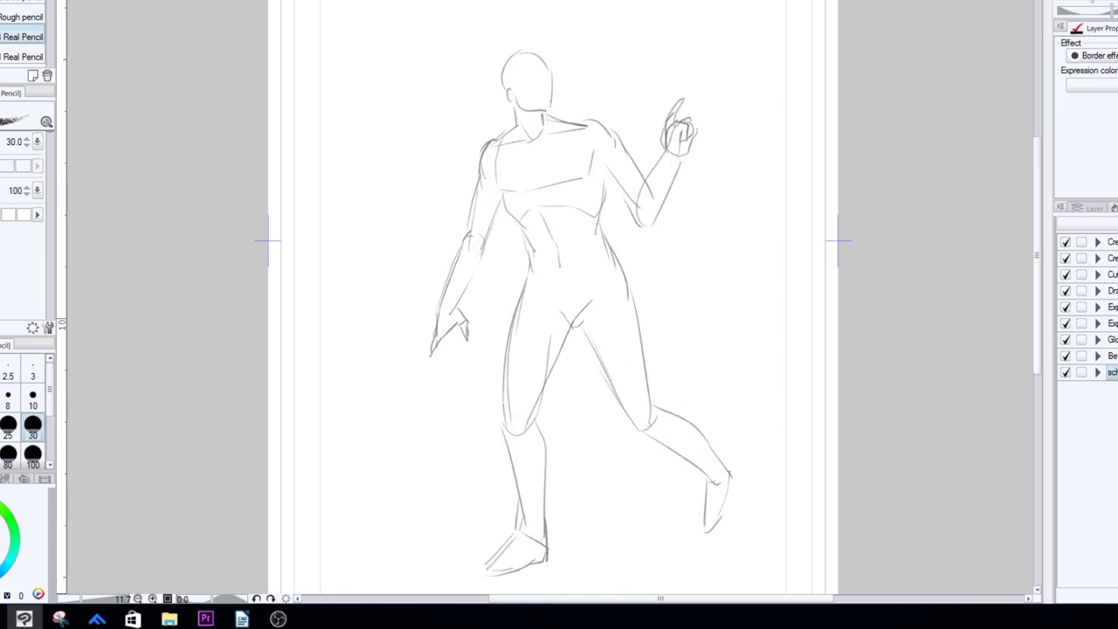
- Draw the cuff and forearm sleeve of the raised arm in dark lines over the faded body sketch
drag(664, 154, 680, 185)
mouse_move(682, 153)
mouse_down()
mouse_move(684, 187)
mouse_move(645, 185)
mouse_up()
drag(644, 186, 638, 208)
drag(673, 163, 685, 185)
drag(682, 183, 648, 240)
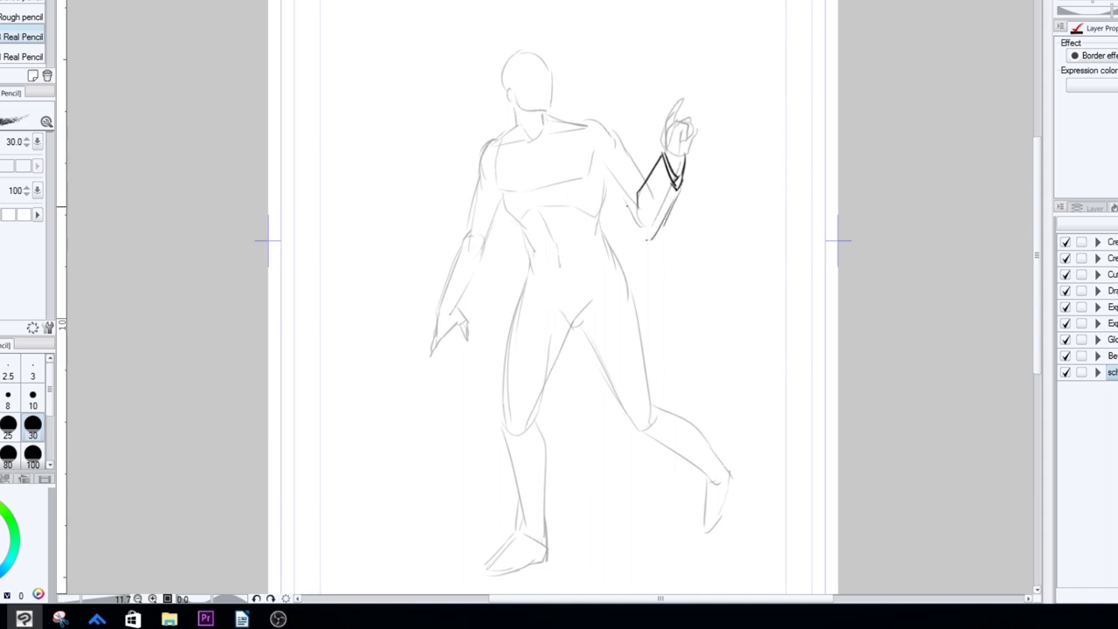
- Draw the jacket's shoulders and armholes and the raised arm's upper sleeve with folds at the elbow
drag(550, 115, 610, 122)
mouse_move(510, 129)
mouse_down()
mouse_move(480, 150)
mouse_move(500, 199)
mouse_up()
mouse_move(612, 128)
mouse_down()
mouse_move(599, 192)
mouse_move(626, 150)
mouse_up()
drag(603, 192, 646, 243)
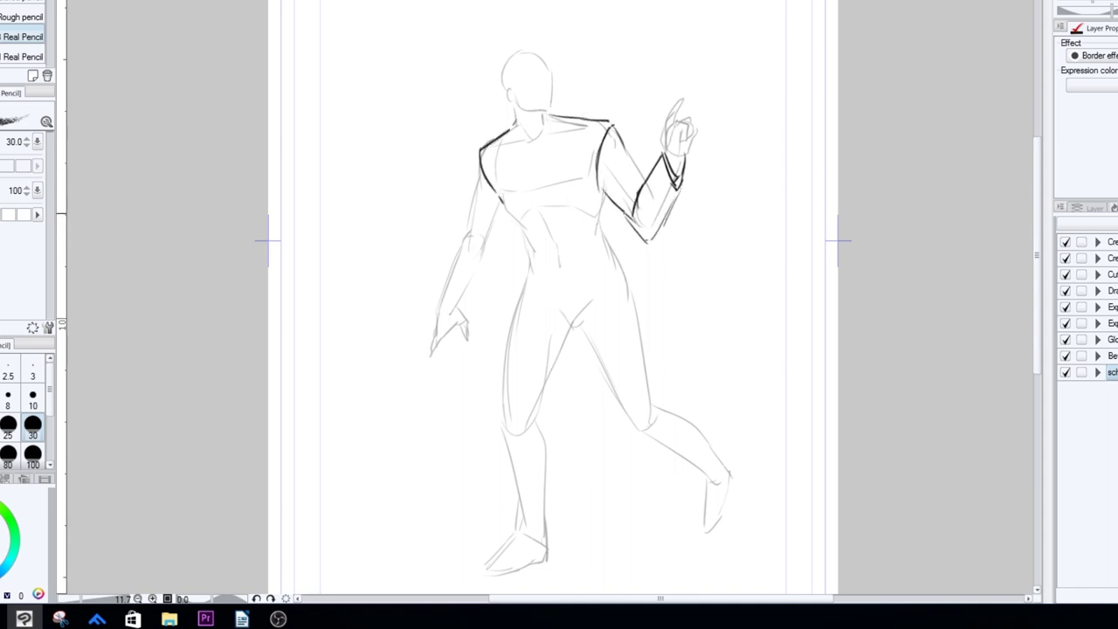
drag(639, 180, 623, 213)
drag(628, 159, 604, 194)
drag(615, 124, 632, 173)
- Draw the lowered arm's sleeve with elbow folds, cuff and hand, and darken the raised hand's fingers
drag(463, 253, 486, 245)
drag(475, 152, 479, 194)
mouse_move(503, 205)
mouse_down()
mouse_move(485, 255)
mouse_move(465, 236)
mouse_move(444, 304)
mouse_up()
drag(465, 241, 440, 302)
drag(442, 306, 463, 310)
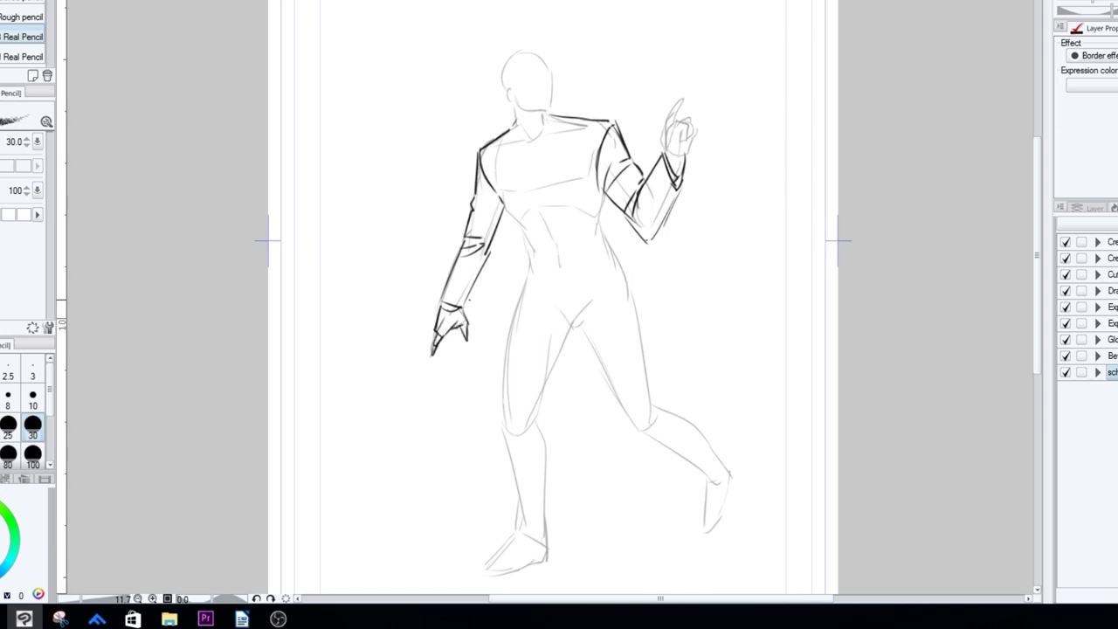
mouse_move(669, 154)
mouse_down()
mouse_move(682, 100)
mouse_move(695, 140)
mouse_up()
drag(673, 142, 683, 159)
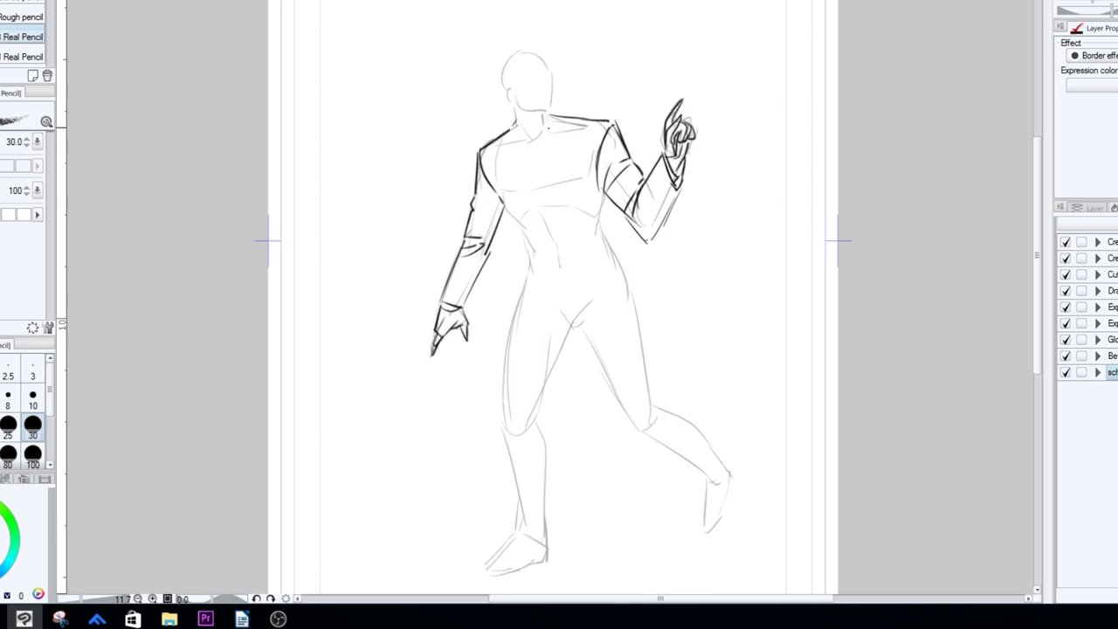
- Draw the open jacket's two front edges and its pointed lower hem
mouse_move(547, 120)
mouse_down()
mouse_move(616, 330)
mouse_move(641, 316)
mouse_up()
drag(625, 208, 643, 311)
drag(512, 127, 526, 287)
drag(505, 306, 505, 334)
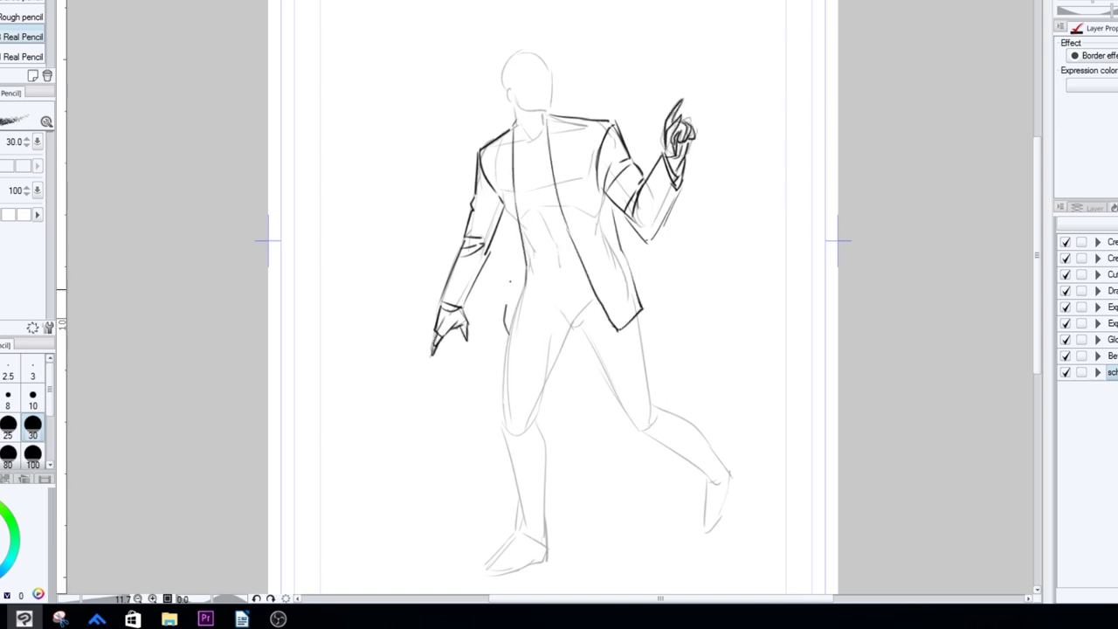
- Draw the jacket's far side edge and the planted leg's trouser thigh with folds at the knee
mouse_move(514, 194)
mouse_down()
mouse_move(503, 304)
mouse_move(577, 321)
mouse_up()
mouse_move(571, 325)
mouse_down()
mouse_move(536, 423)
mouse_move(540, 408)
mouse_up()
drag(526, 289, 502, 439)
drag(540, 416, 515, 435)
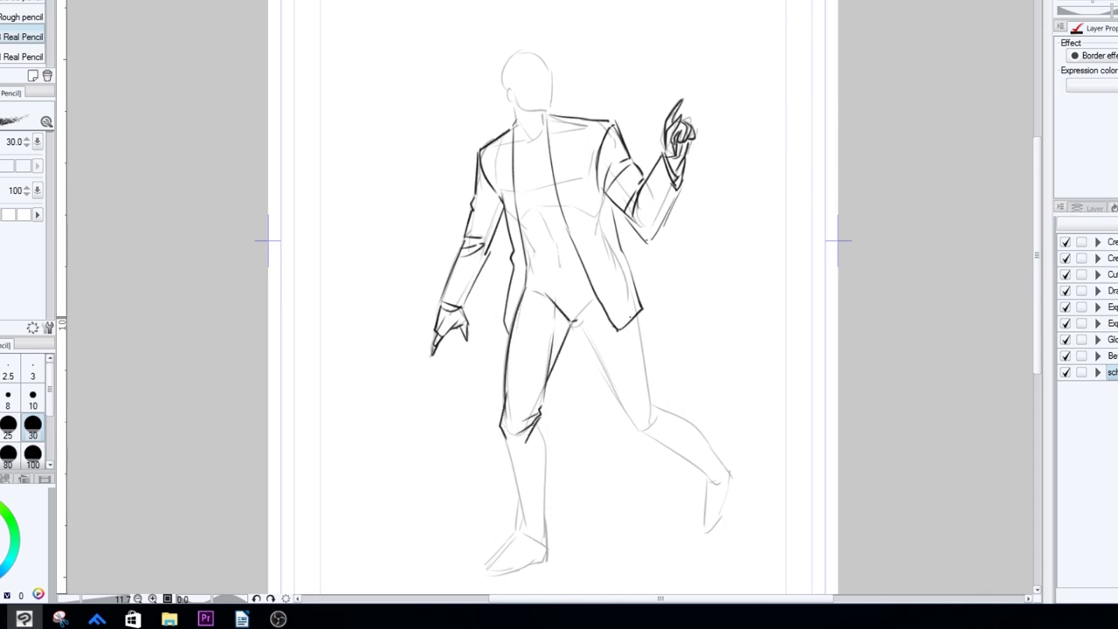
- Draw the trouser thigh of the kicked-back leg from the crotch to the folded knee
drag(572, 322, 625, 428)
drag(624, 428, 650, 423)
drag(637, 318, 651, 403)
drag(652, 398, 657, 428)
- Draw the fabric folds at the waist and add the shirt collar, necktie and jacket lapels
mouse_move(524, 276)
mouse_down()
mouse_move(587, 279)
mouse_move(580, 263)
mouse_up()
drag(540, 250, 575, 253)
drag(524, 241, 552, 243)
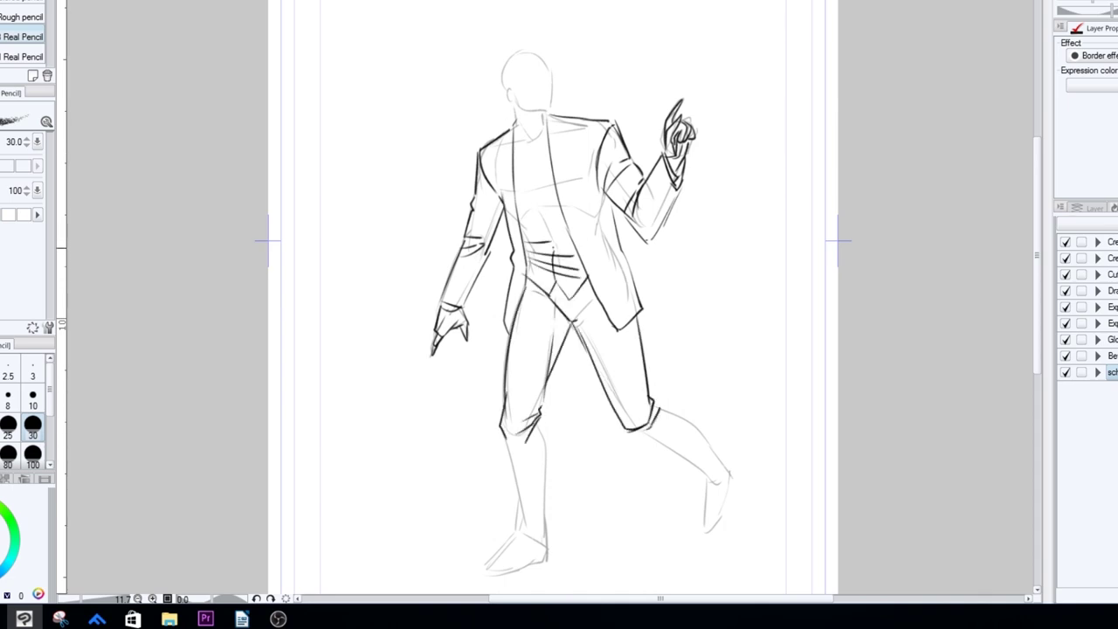
mouse_move(515, 146)
mouse_down()
mouse_move(549, 147)
mouse_move(530, 154)
mouse_up()
drag(514, 138, 533, 169)
drag(513, 136, 495, 219)
drag(575, 141, 567, 198)
drag(553, 135, 575, 112)
- Touch up the lowered arm's cuff and draw the lower trouser legs down to both ankles
drag(452, 302, 463, 305)
mouse_move(505, 438)
mouse_down()
mouse_move(520, 526)
mouse_move(542, 545)
mouse_up()
drag(539, 428, 554, 547)
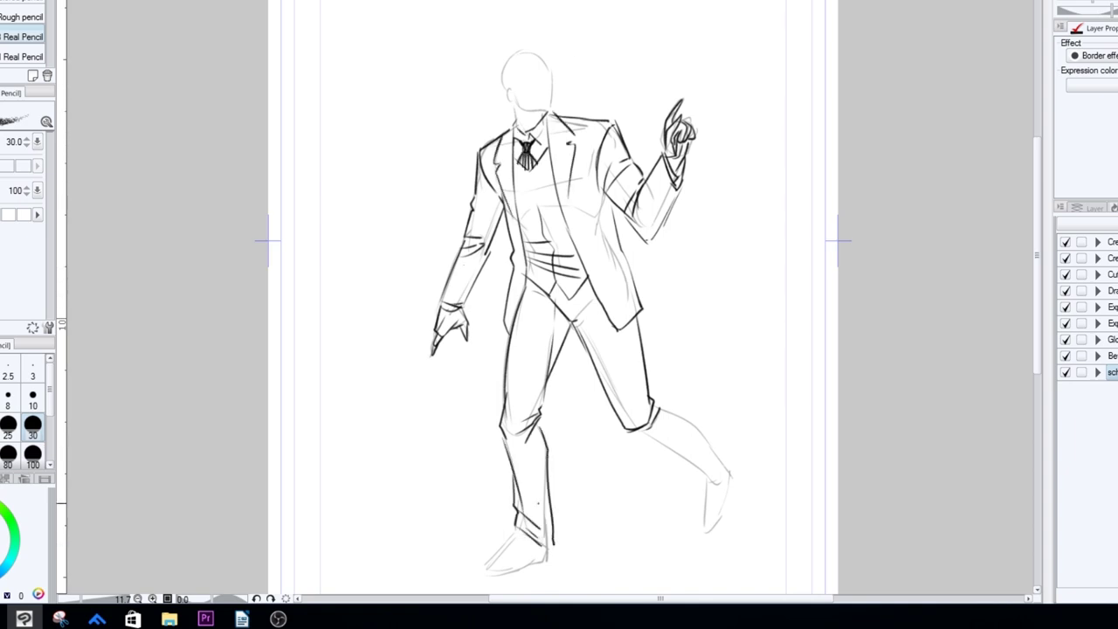
drag(657, 406, 720, 455)
drag(627, 432, 702, 484)
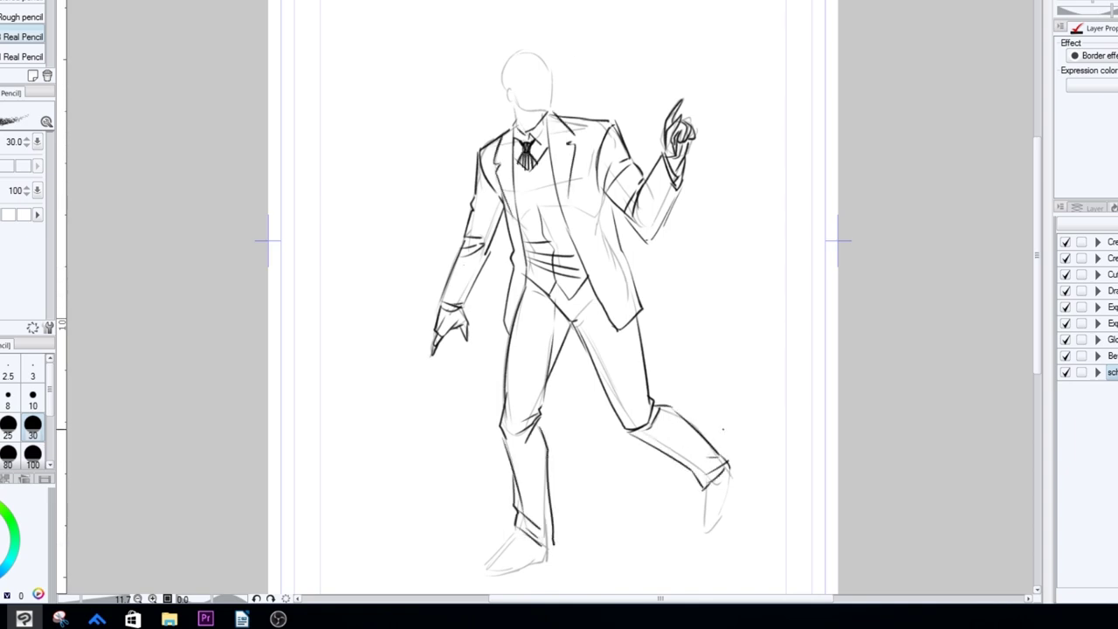
- Draw the trouser hem folds and both laced dress shoes
mouse_move(517, 529)
mouse_down()
mouse_move(487, 566)
mouse_move(519, 575)
mouse_move(541, 547)
mouse_up()
drag(514, 494, 551, 547)
drag(720, 489, 704, 532)
mouse_move(732, 486)
mouse_down()
mouse_move(718, 528)
mouse_move(699, 530)
mouse_up()
drag(732, 465, 725, 522)
- Thicken the outlines of the planted leg, the jacket's side and the lowered arm's sleeve
mouse_move(573, 322)
mouse_down()
mouse_move(538, 423)
mouse_move(552, 547)
mouse_move(503, 429)
mouse_move(504, 207)
mouse_up()
mouse_move(486, 208)
mouse_down()
mouse_move(505, 255)
mouse_move(462, 339)
mouse_up()
drag(471, 213, 438, 299)
drag(479, 152, 468, 211)
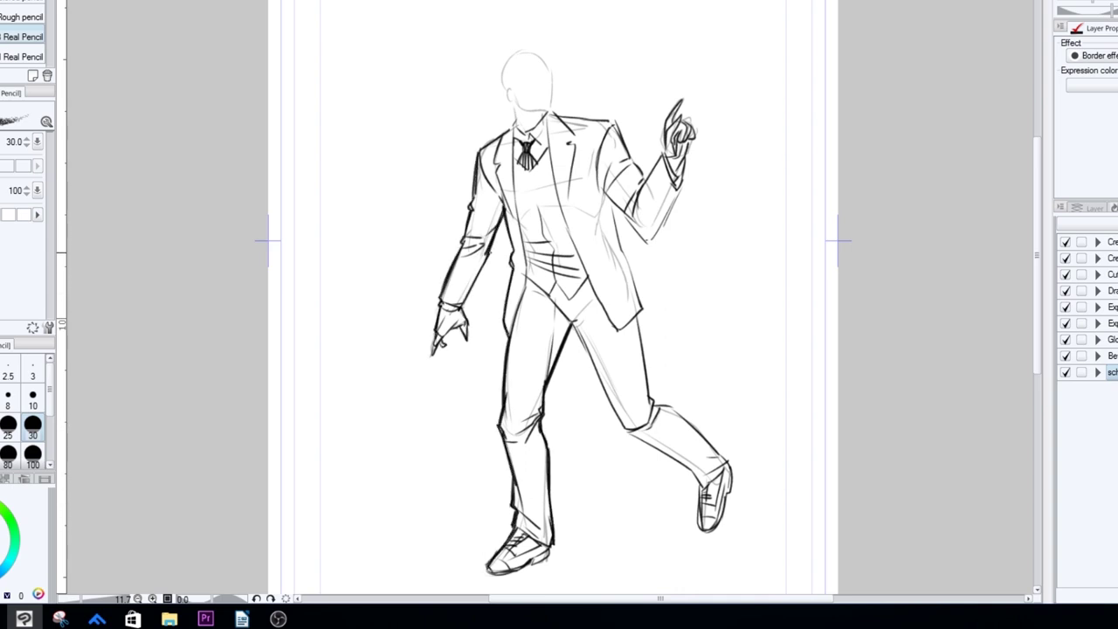
drag(490, 253, 464, 305)
- Thicken the jacket's outer edge and the kicked-back leg's outline, and add folds on the jacket and crotch
drag(620, 239, 602, 281)
drag(613, 205, 641, 311)
mouse_move(636, 318)
mouse_down()
mouse_move(655, 407)
mouse_move(729, 463)
mouse_up()
mouse_move(627, 432)
mouse_down()
mouse_move(690, 468)
mouse_move(704, 533)
mouse_up()
drag(715, 491, 727, 530)
drag(573, 327, 625, 428)
mouse_move(627, 423)
mouse_down()
mouse_move(676, 438)
mouse_move(656, 440)
mouse_up()
drag(522, 304, 574, 330)
drag(529, 292, 592, 318)
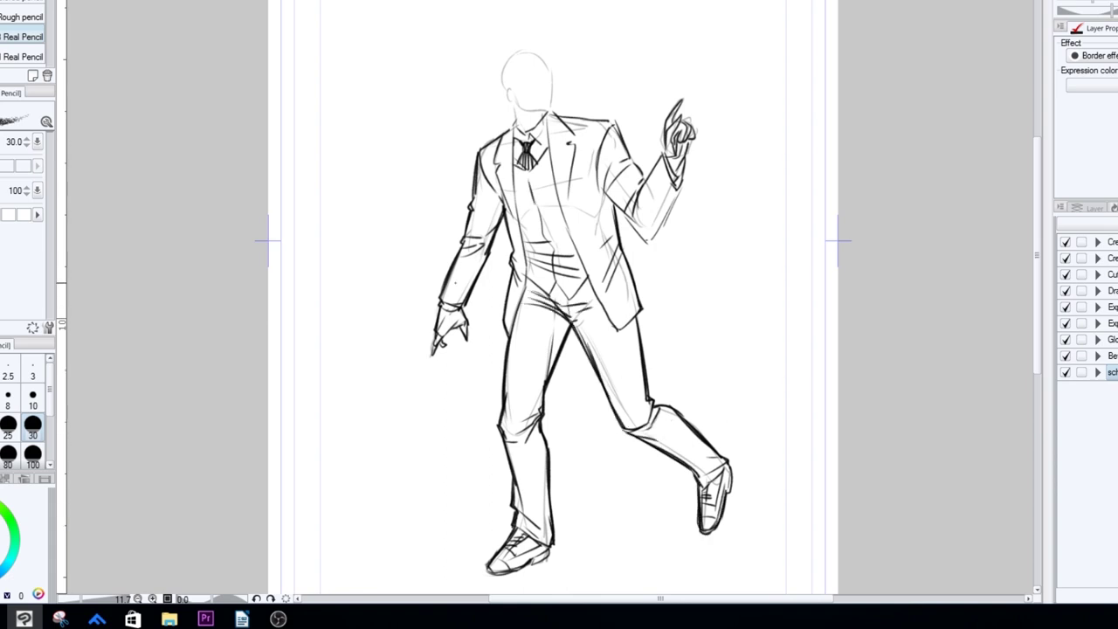
- Thicken the outlines of the raised arm's sleeve and hand and the adjoining shoulder
mouse_move(604, 192)
mouse_down()
mouse_move(655, 241)
mouse_move(683, 181)
mouse_up()
drag(636, 218, 665, 150)
mouse_move(672, 180)
mouse_down()
mouse_move(686, 121)
mouse_move(676, 105)
mouse_up()
drag(555, 117, 618, 126)
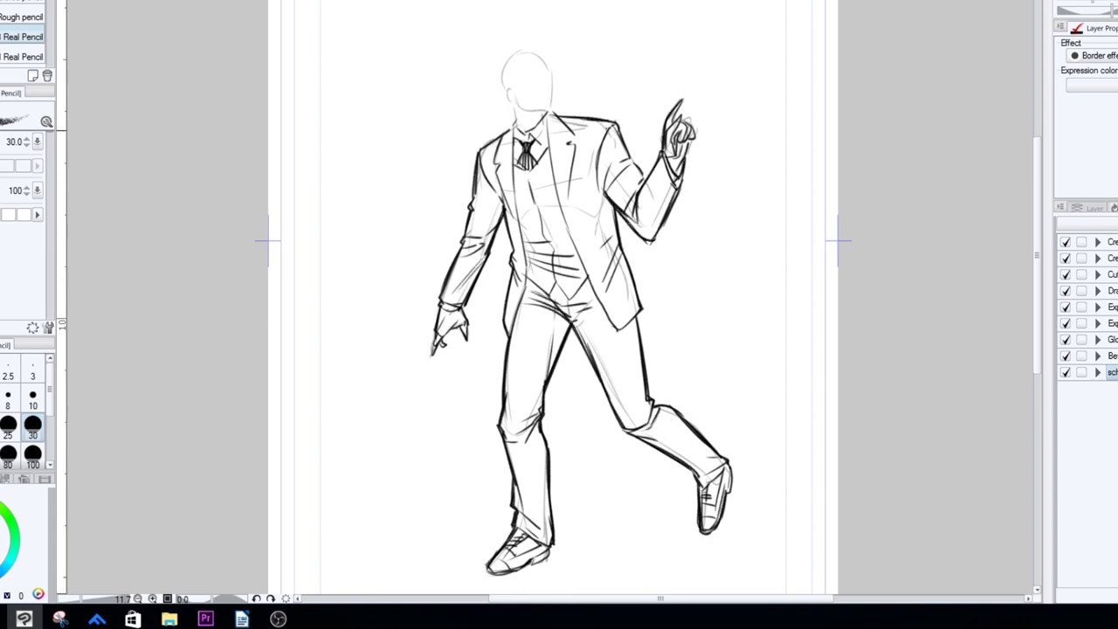
- Draw the ear, neck, jawline, brows, nose and mouth on the head
drag(505, 85, 515, 126)
drag(552, 95, 513, 126)
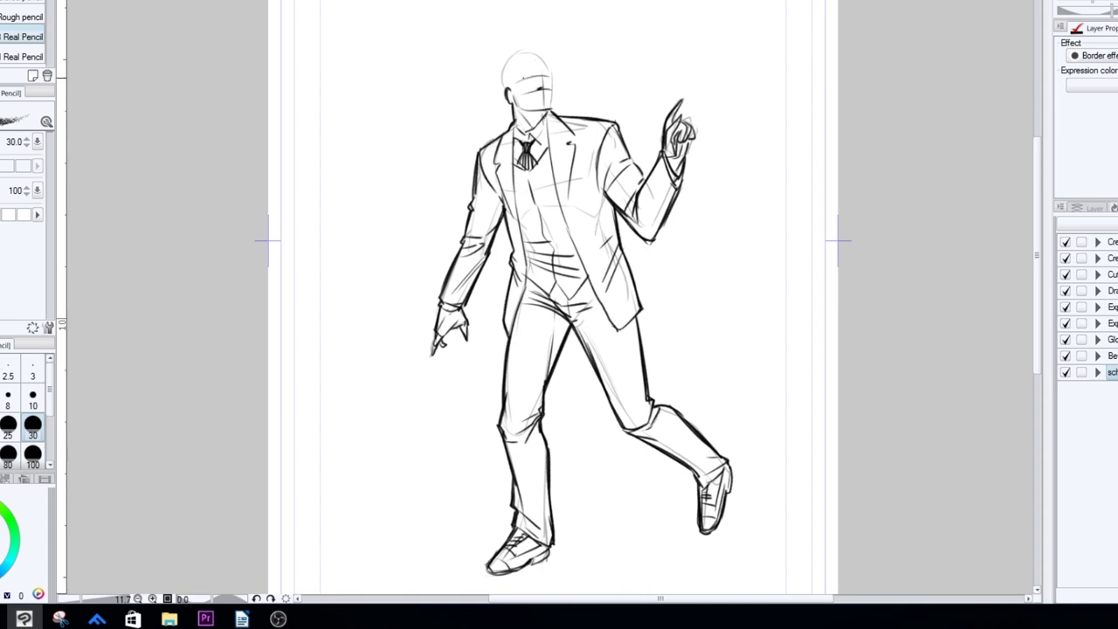
drag(554, 87, 551, 110)
drag(551, 108, 519, 115)
drag(553, 106, 541, 113)
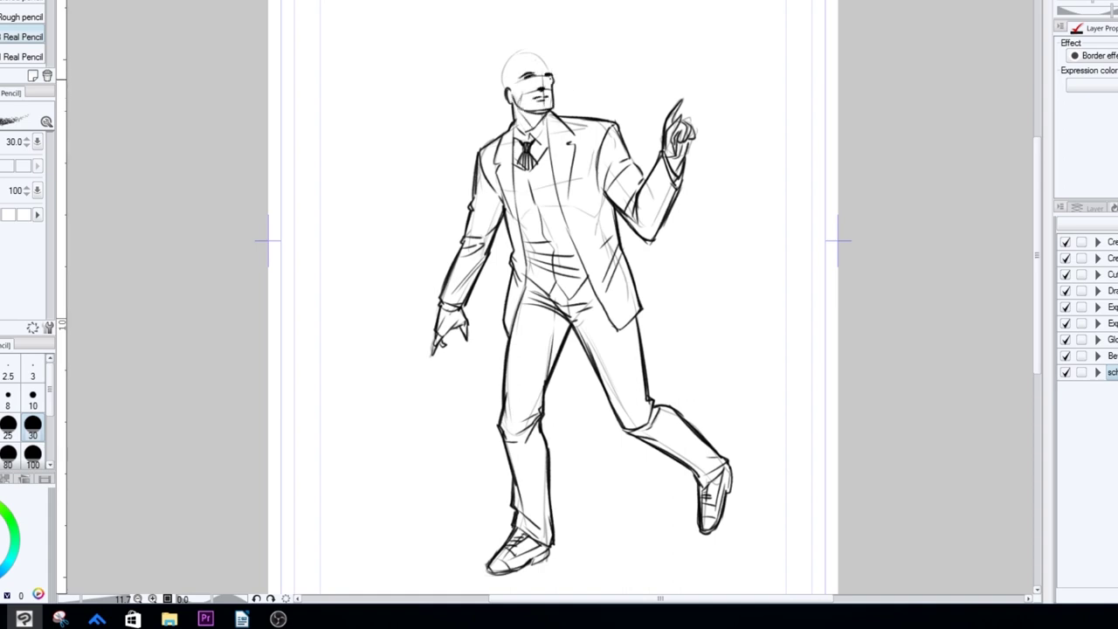
- Draw swept hair with strands over the forehead and ear, and add a goatee to the chin
mouse_move(551, 57)
mouse_down()
mouse_move(514, 72)
mouse_move(542, 74)
mouse_up()
drag(529, 96, 552, 112)
drag(512, 79, 494, 97)
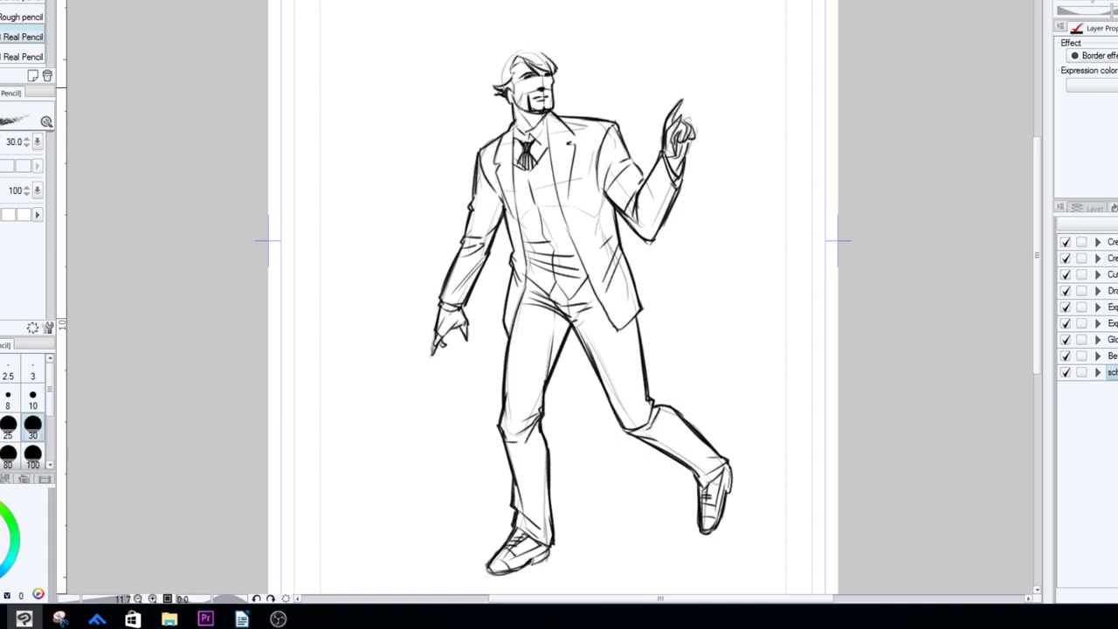
mouse_move(507, 54)
mouse_down()
mouse_move(491, 85)
mouse_move(516, 43)
mouse_up()
mouse_move(513, 41)
mouse_down()
mouse_move(559, 72)
mouse_move(499, 82)
mouse_move(554, 69)
mouse_up()
drag(501, 62, 529, 44)
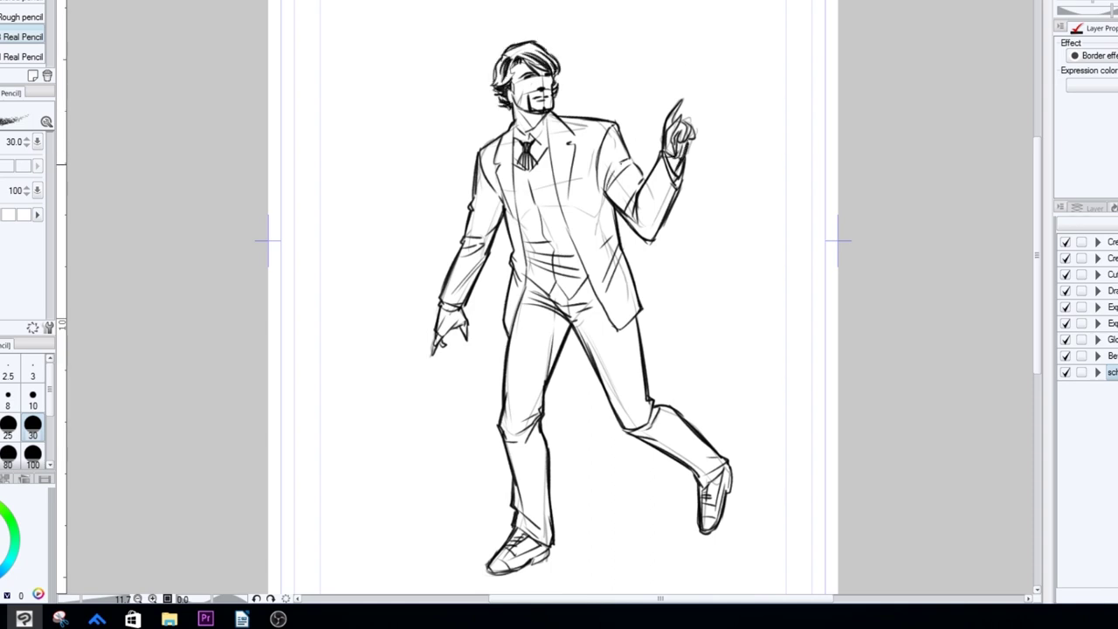
- Add short hatch marks across the jacket and sleeves and shading strokes on the planted leg's lower trouser
drag(591, 195, 582, 204)
drag(586, 212, 575, 225)
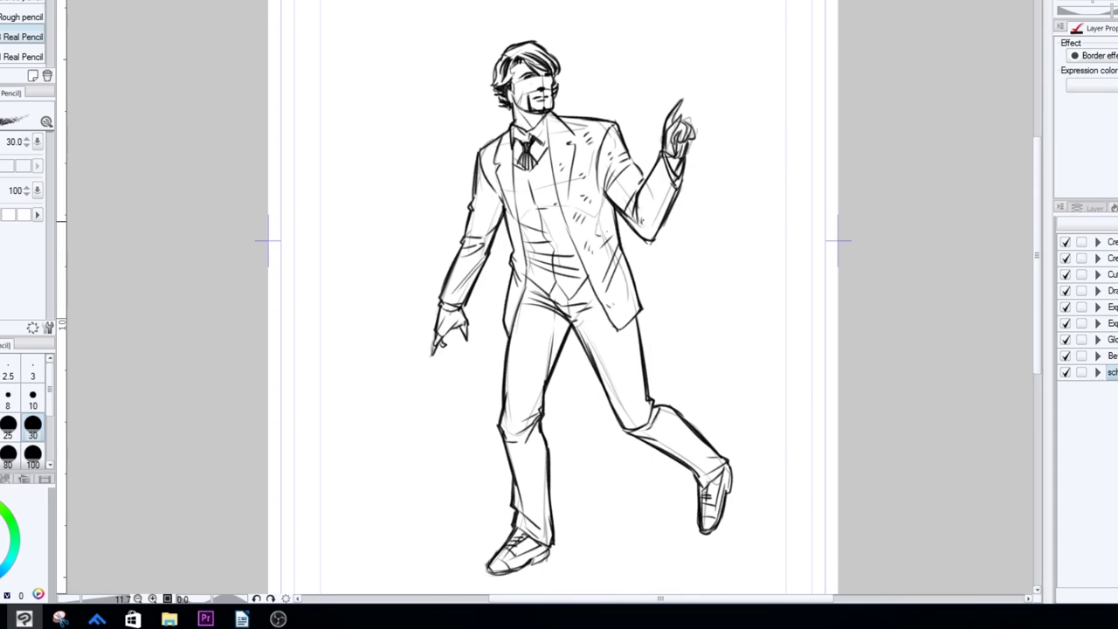
drag(503, 203, 487, 222)
drag(503, 430, 516, 463)
drag(514, 454, 530, 491)
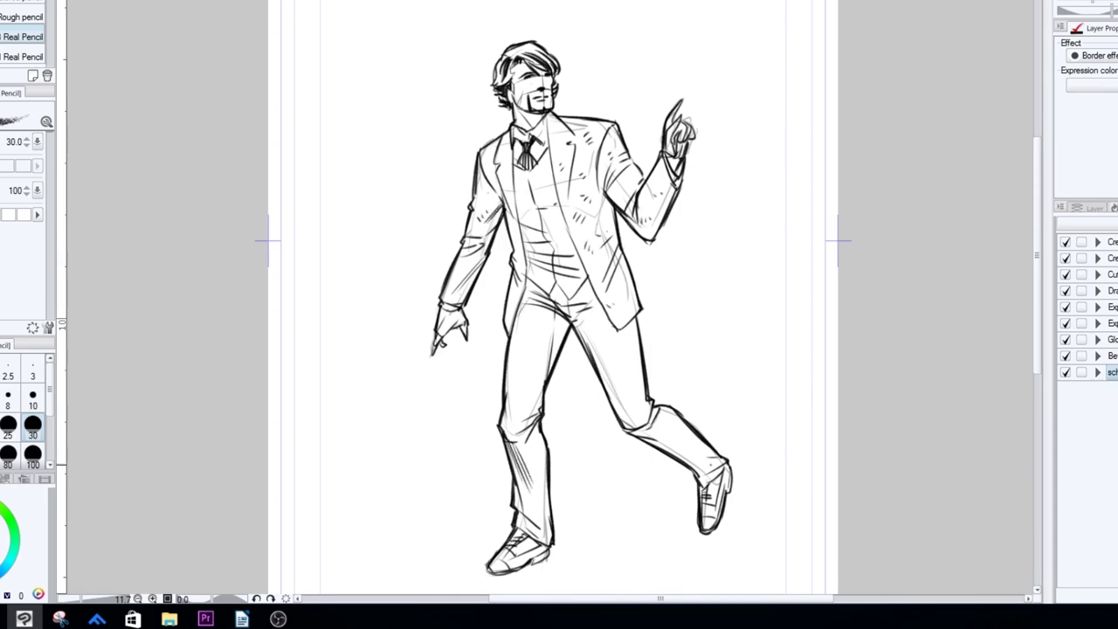